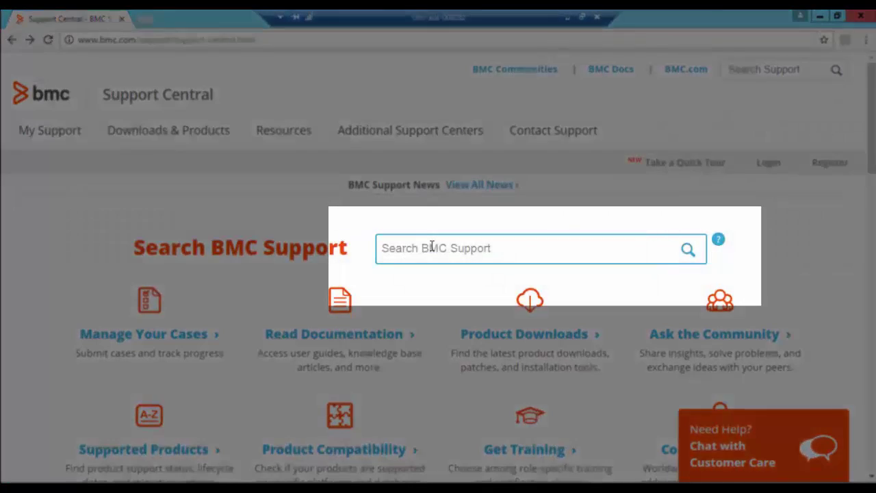
Step: Search BMC Support for article 000009227 and open the article on optimizing Track-It! database performance with Microsoft SQL Server
text(000009227)
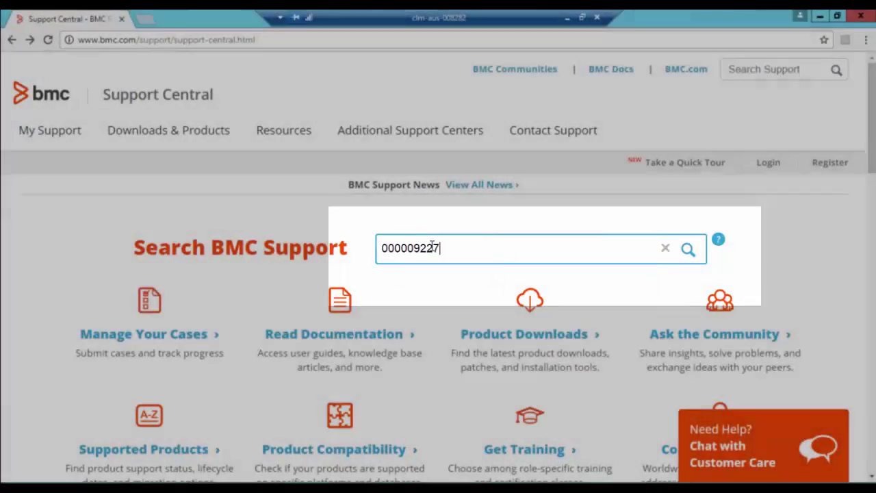
key(Return)
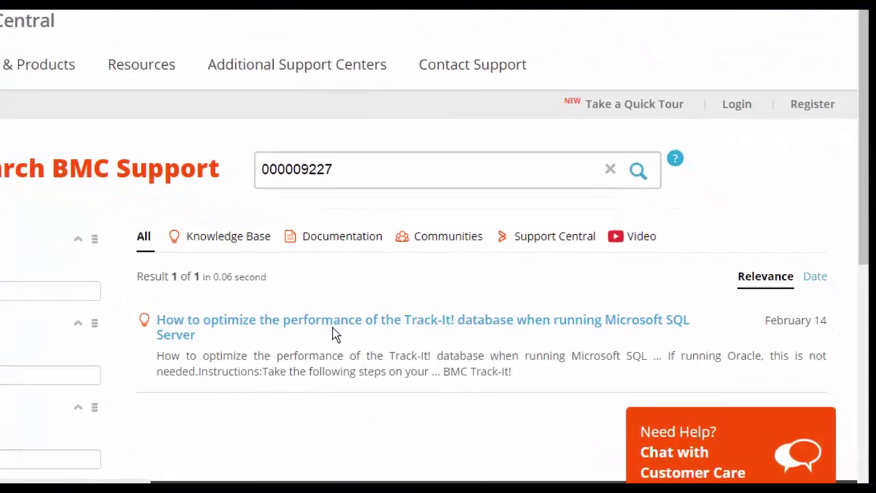
click(333, 328)
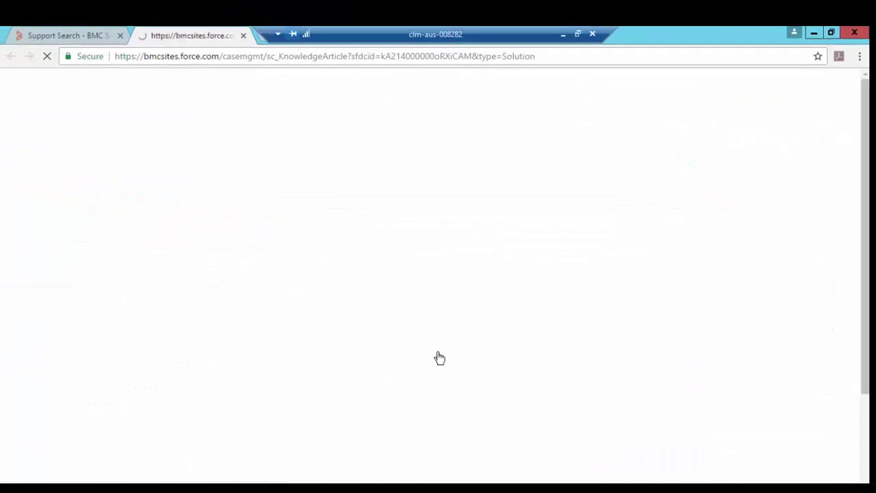
scroll(428, 378, down, 3)
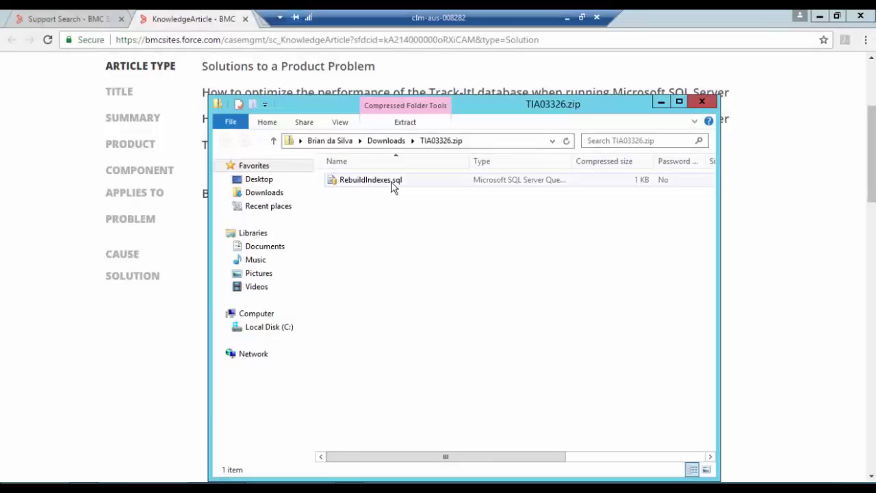
Step: Go to the Downloads folder and extract all files from TIA03326.zip there
click(394, 141)
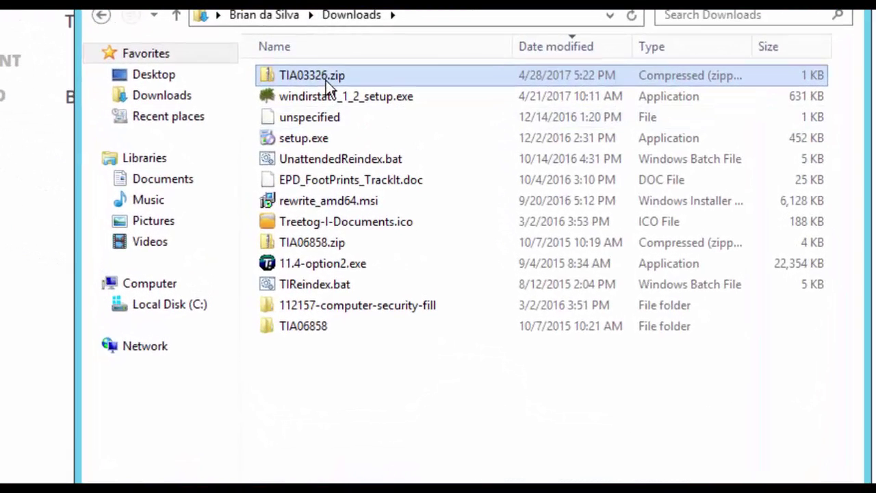
right_click(369, 182)
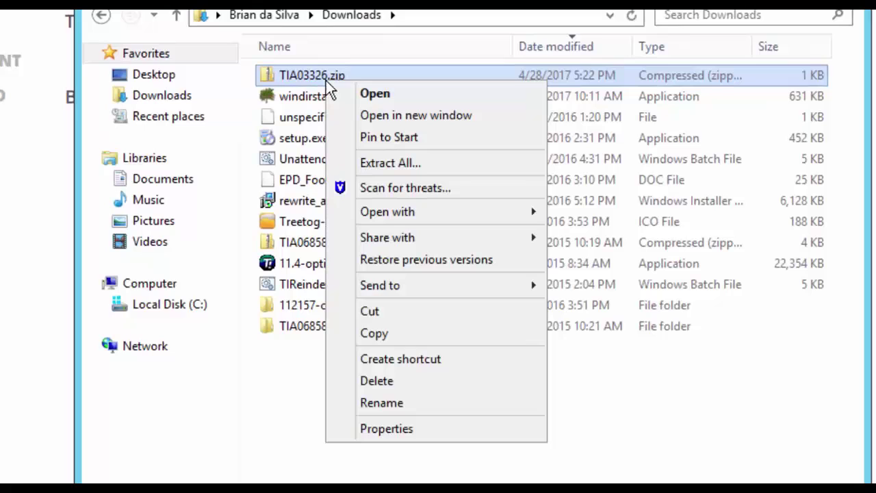
click(415, 167)
click(620, 378)
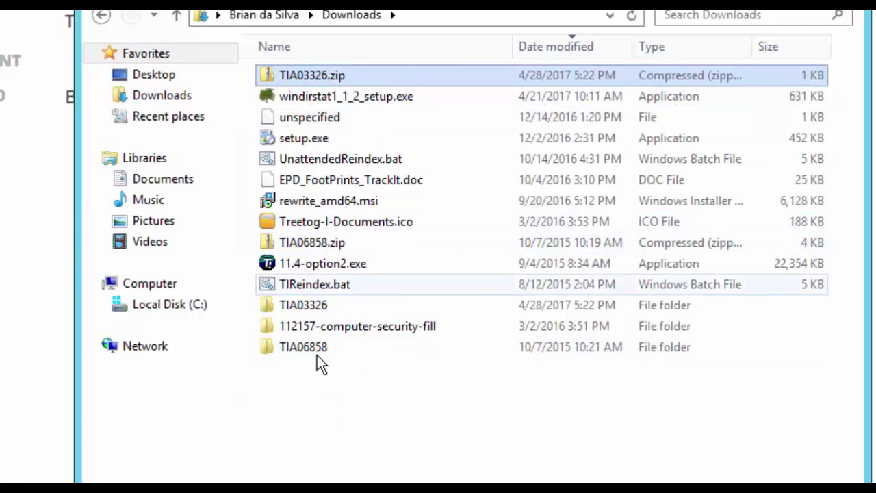
Step: Open RebuildIndexes.sql from the extracted TIA03326 folder for editing and copy the entire script
double_click(312, 311)
click(334, 77)
right_click(334, 78)
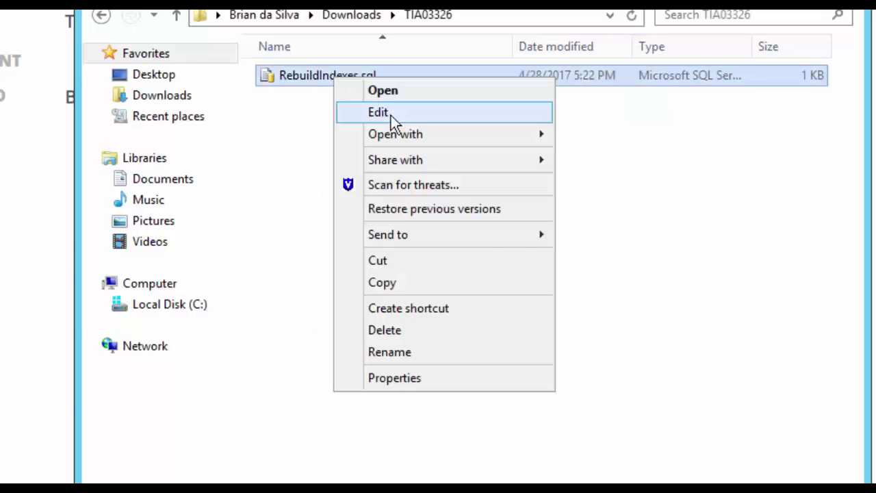
click(391, 115)
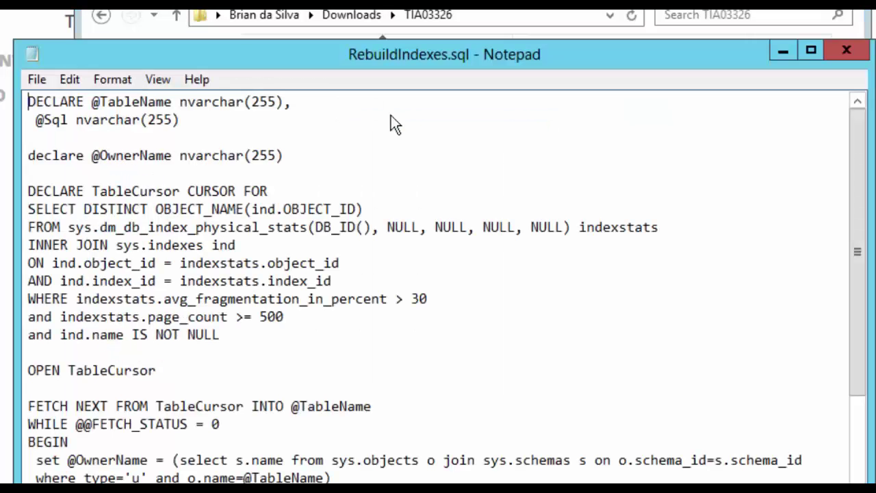
key(ctrl+a)
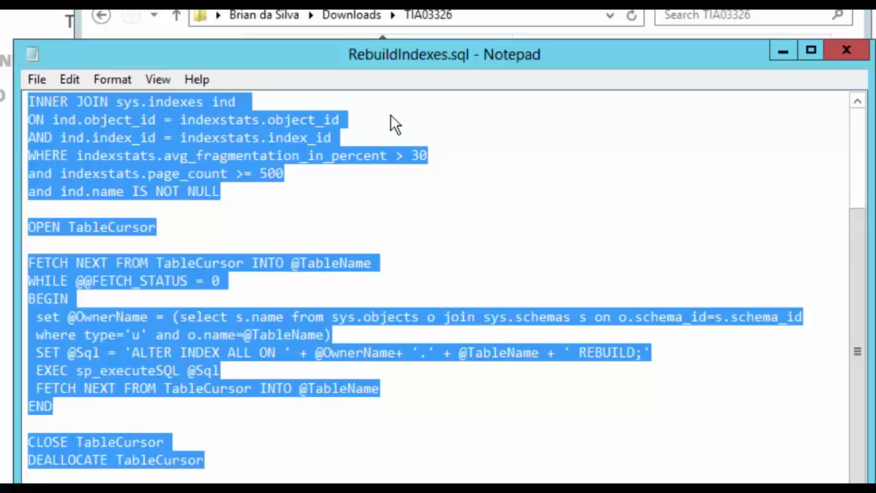
right_click(188, 141)
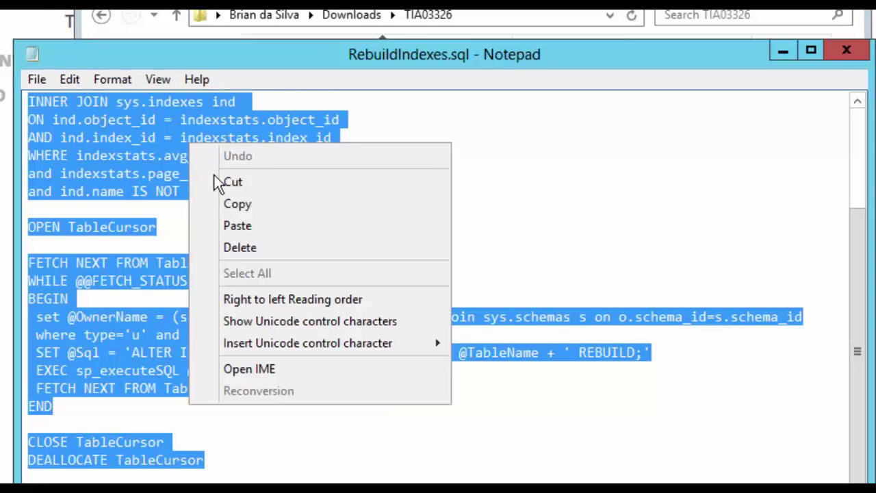
click(237, 204)
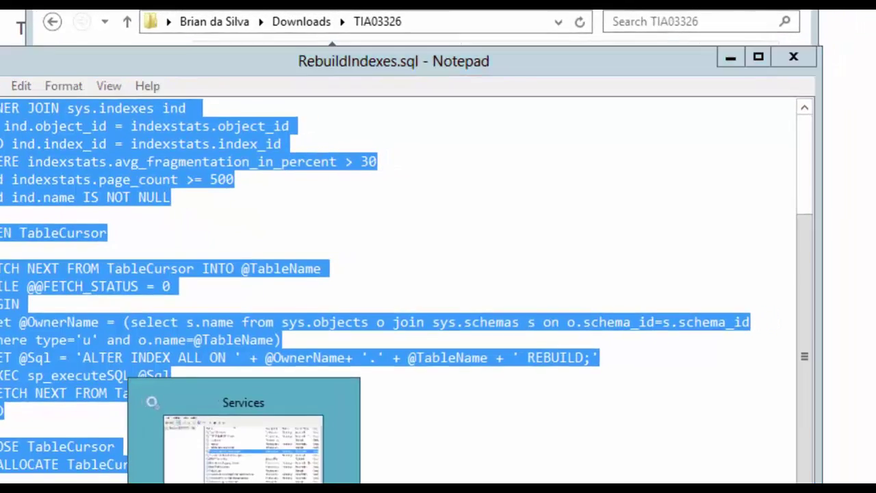
Step: Switch to the Services console and stop the Track-It! Service Management service
click(242, 445)
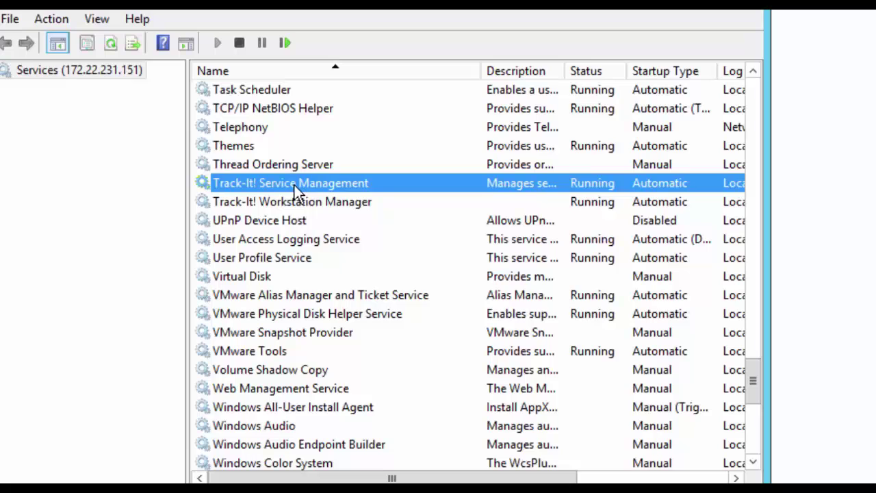
click(241, 43)
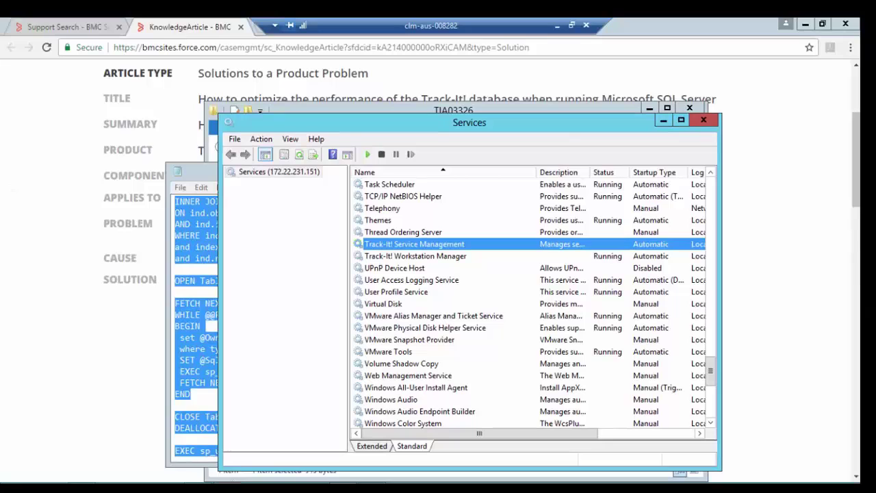
Step: Switch to SQL Server Management Studio, paste the copied index rebuild script into a new query on TRACKIT_DATA, and execute it
click(230, 432)
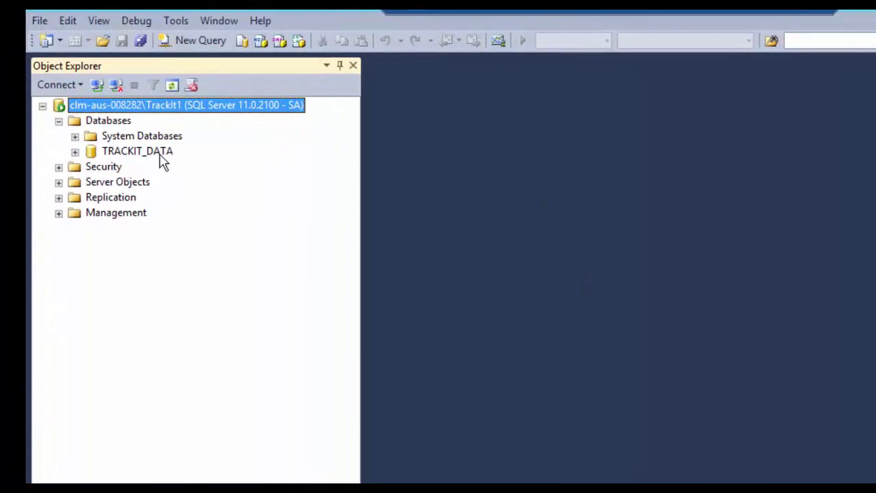
right_click(157, 154)
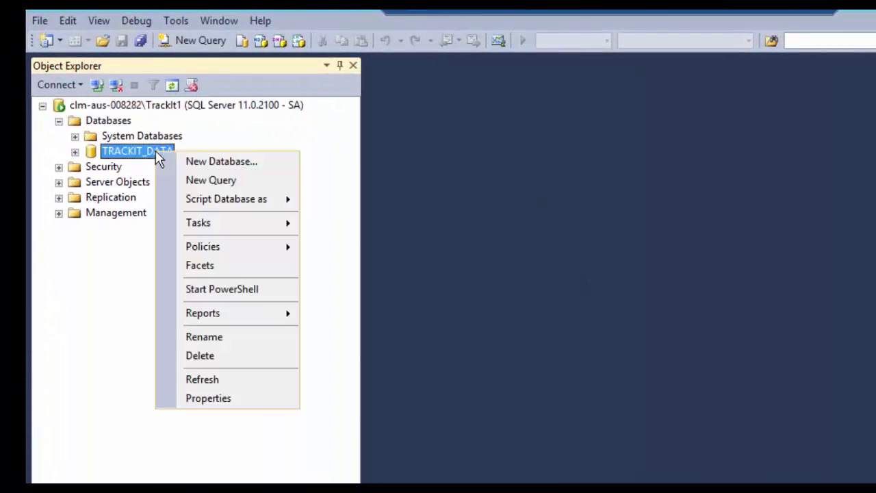
click(193, 181)
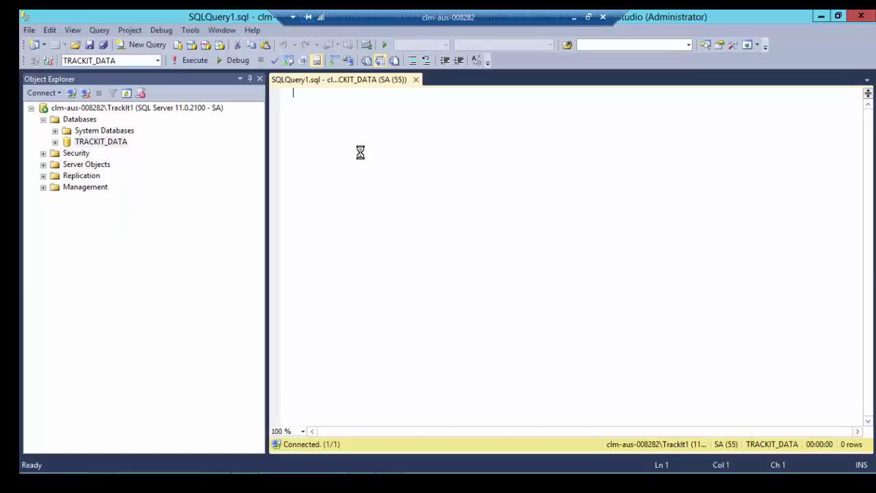
key(ctrl+v)
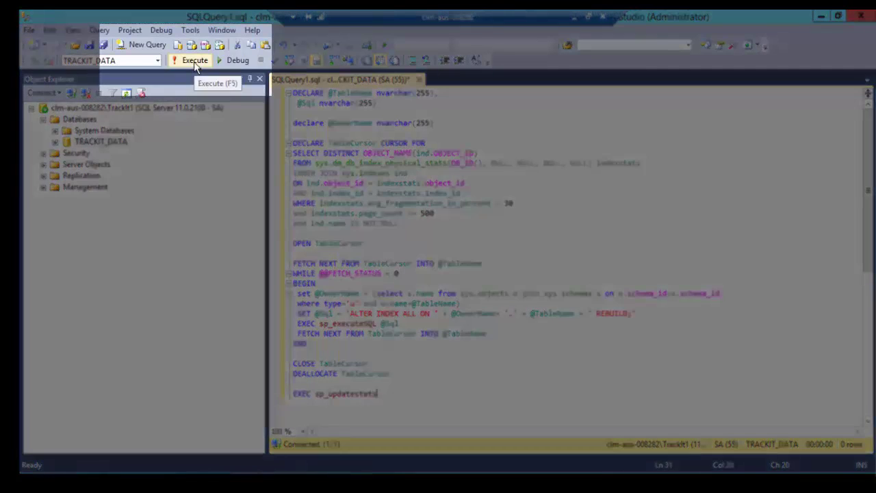
click(194, 60)
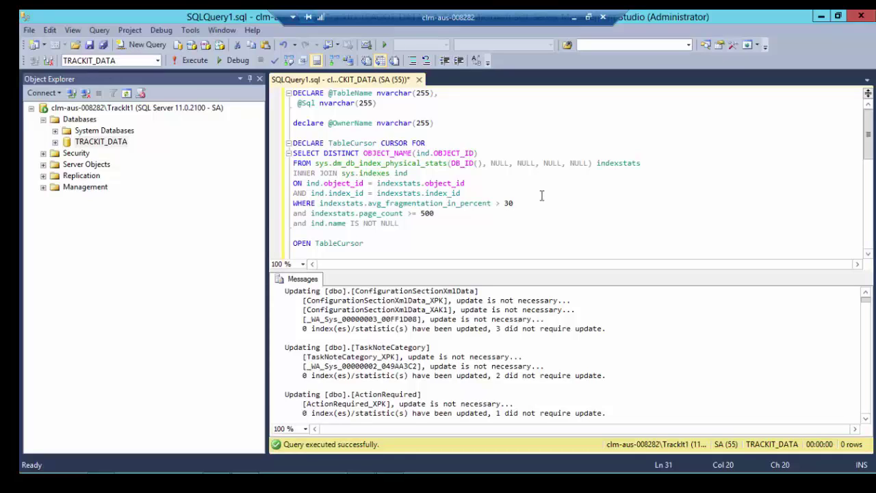
Step: Set the recovery model of the TRACKIT_DATA database to Full in its properties and apply the change
click(377, 470)
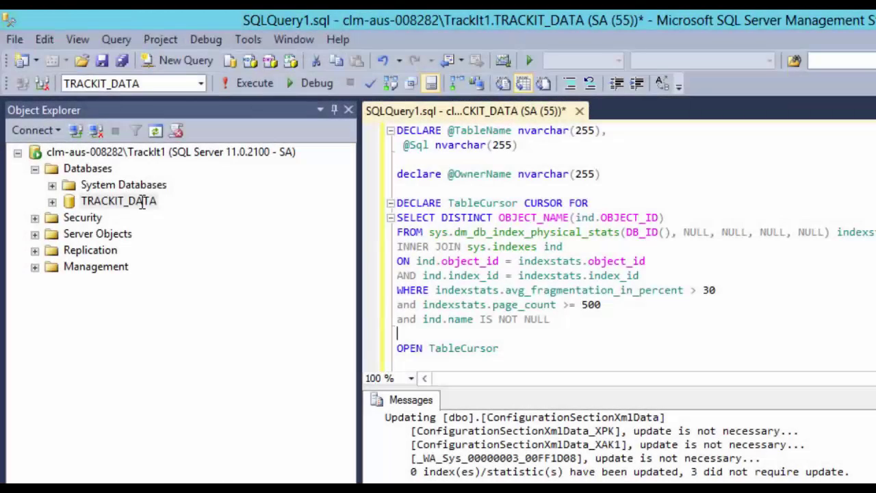
right_click(141, 202)
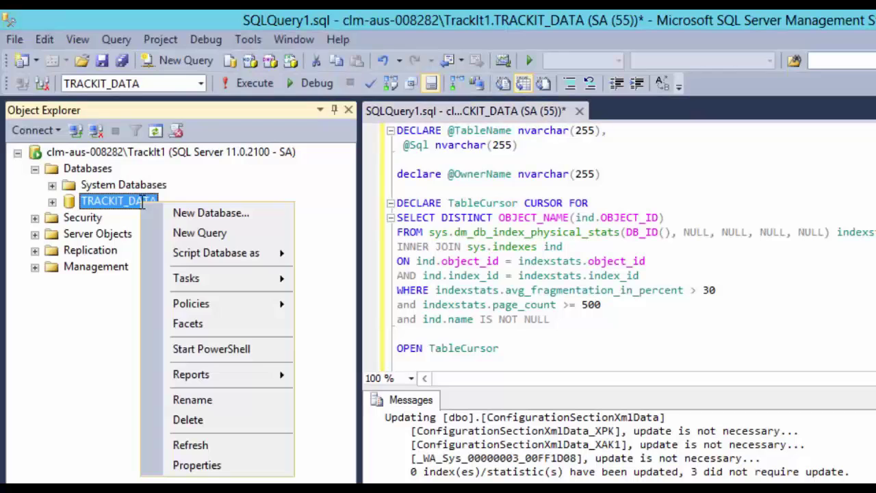
click(237, 470)
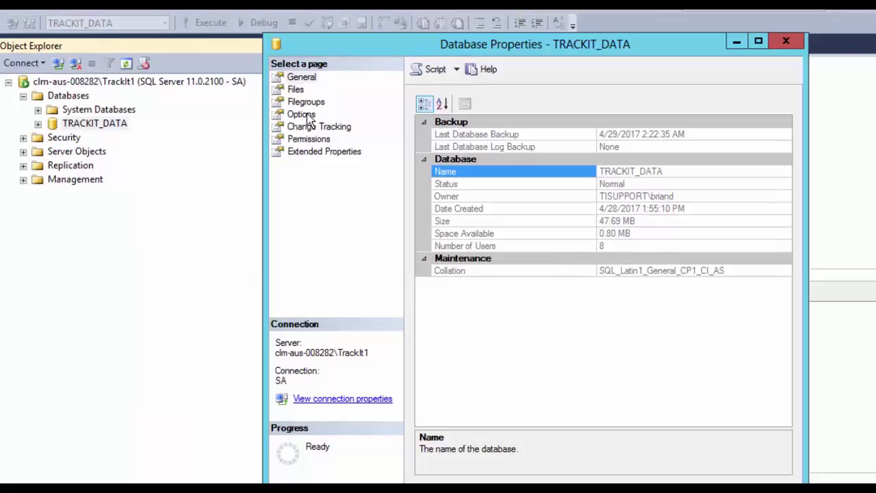
click(341, 164)
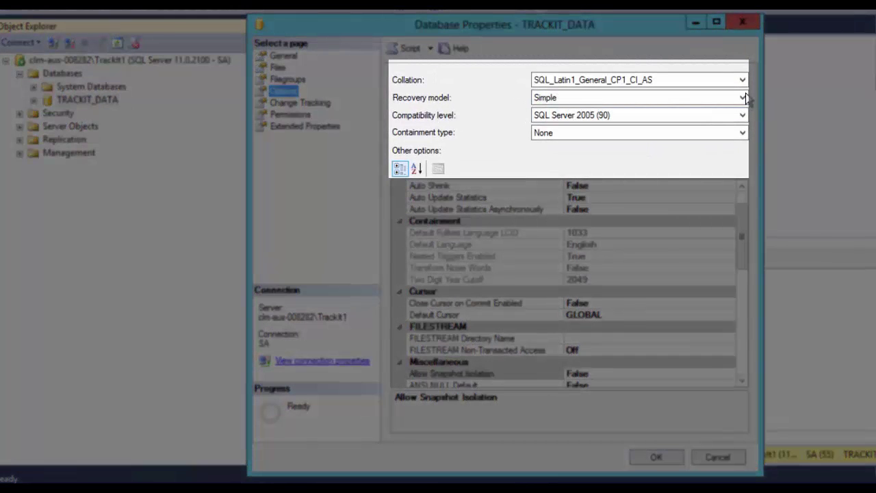
click(743, 98)
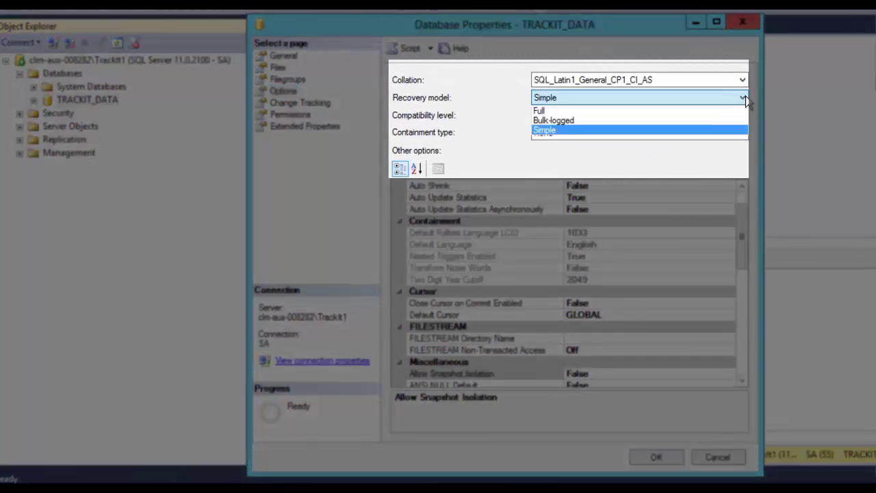
click(634, 111)
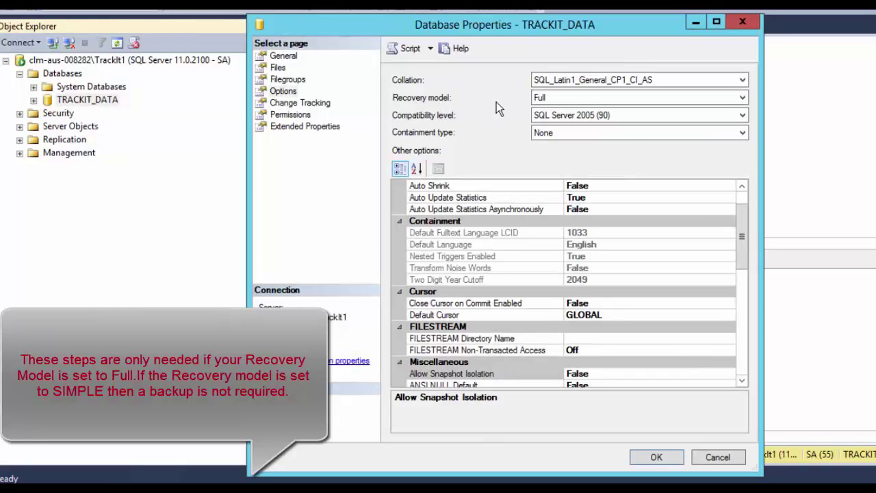
click(656, 457)
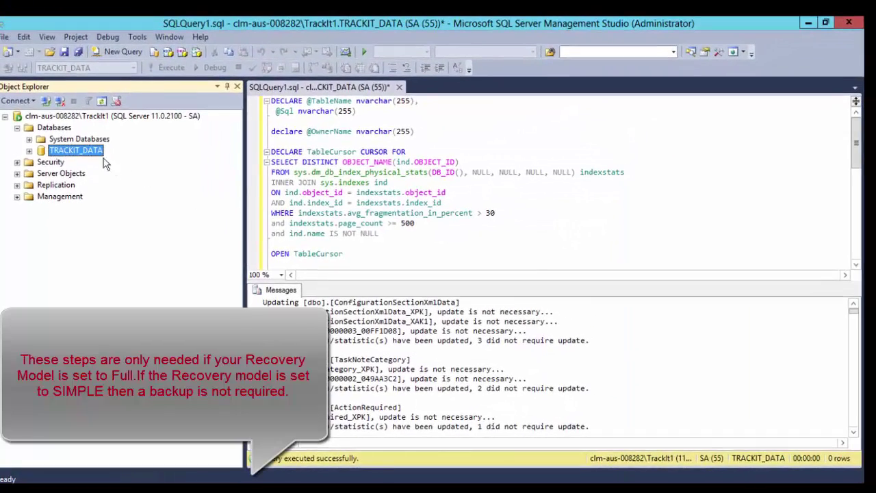
Step: Back up the TRACKIT_DATA database to disk with backup type Transaction Log, using the TRACKIT_DATA.bak destination
right_click(86, 157)
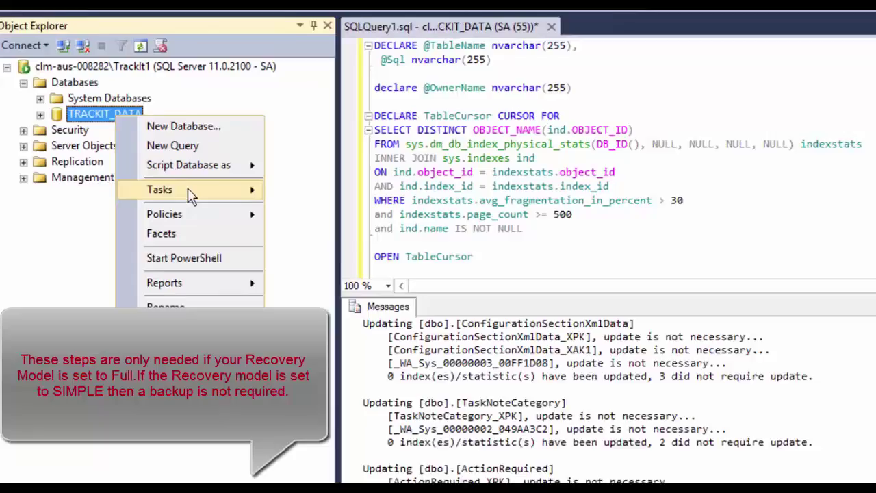
mouse_move(145, 207)
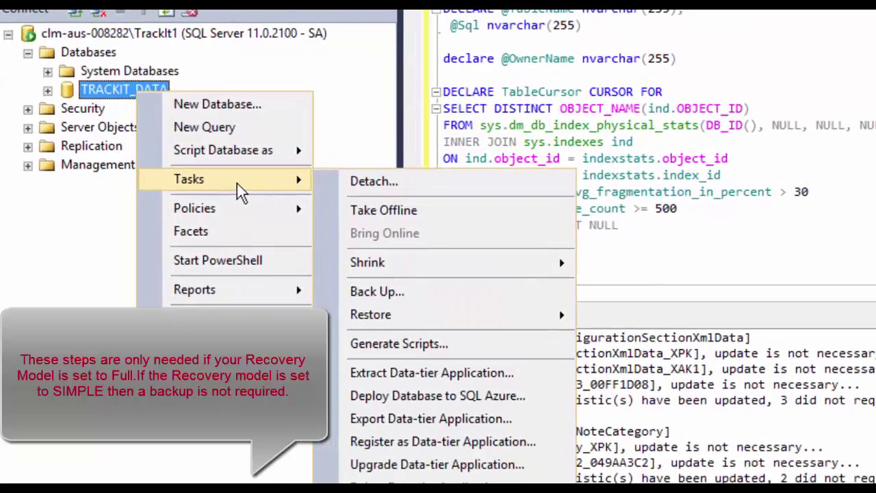
click(391, 294)
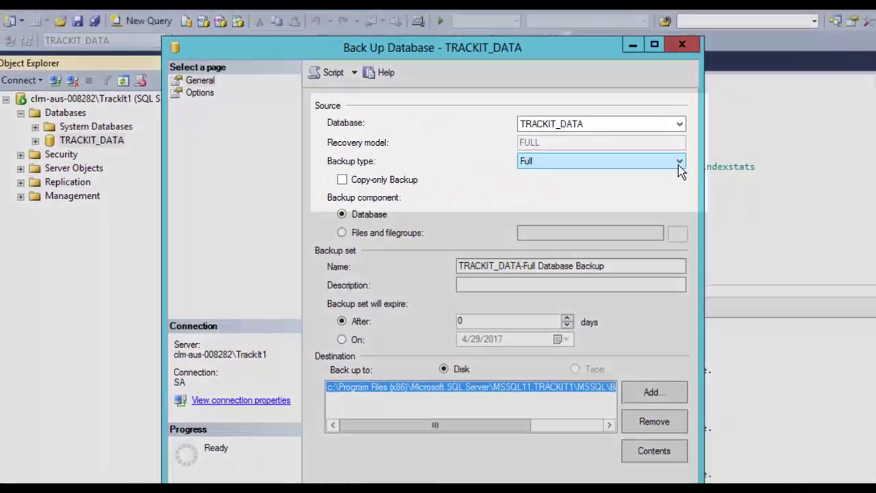
click(678, 165)
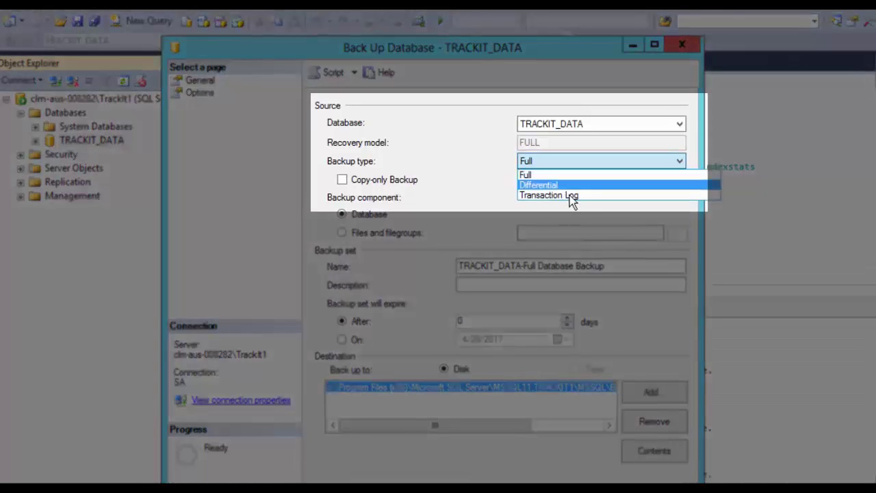
click(580, 197)
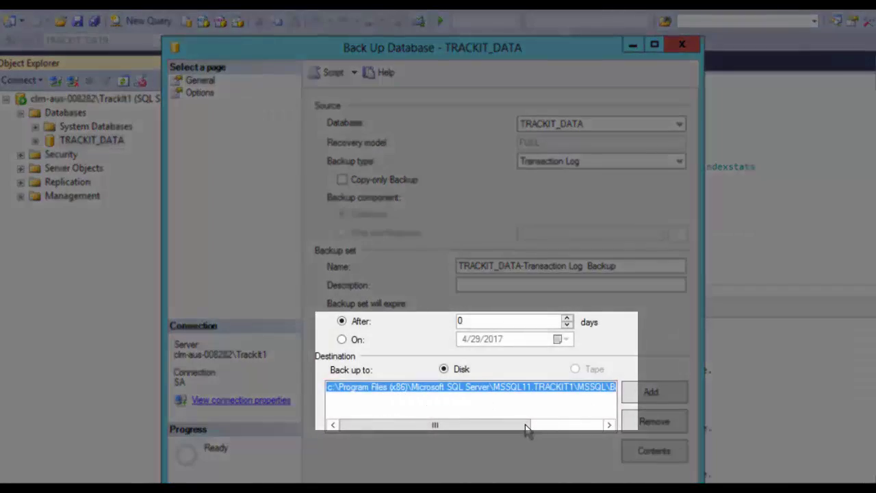
click(532, 424)
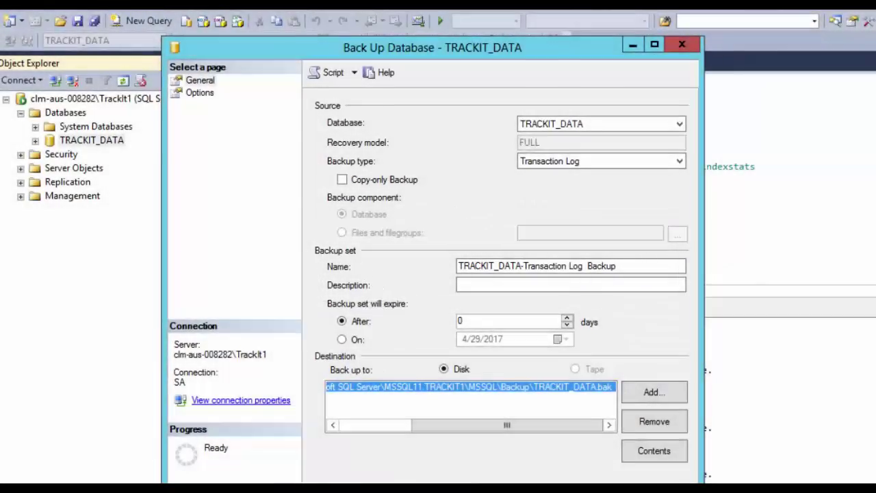
click(587, 484)
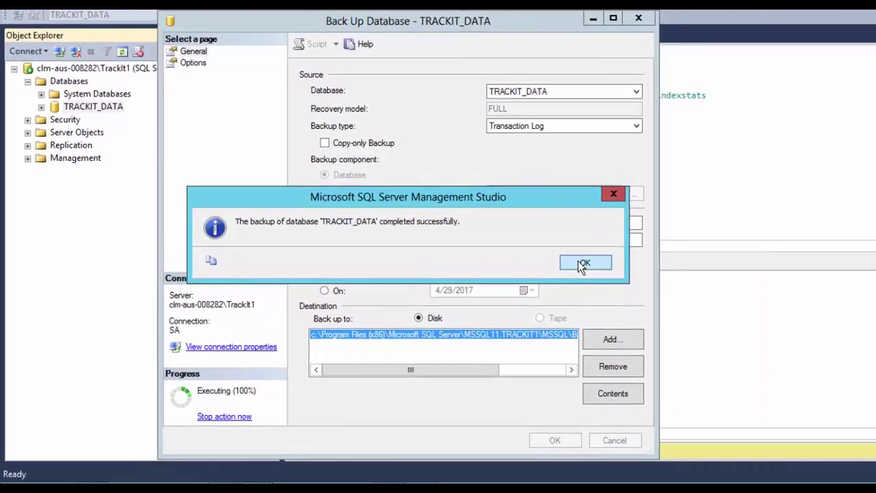
click(583, 265)
Step: Shrink the TRACKIT_DATA log file by choosing file type Log and releasing unused space
right_click(101, 111)
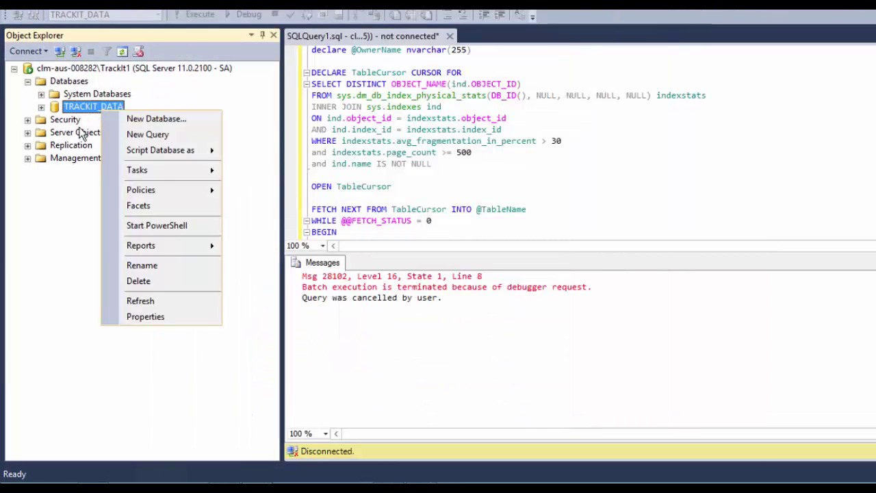
mouse_move(157, 170)
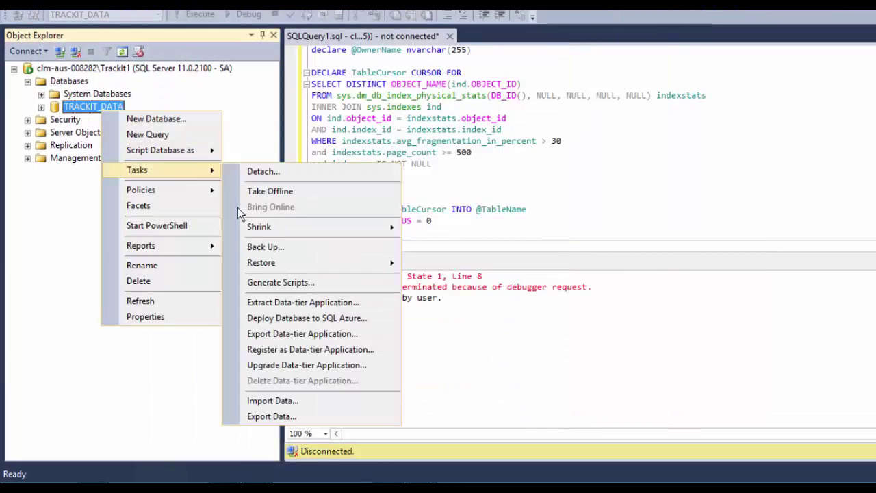
mouse_move(275, 228)
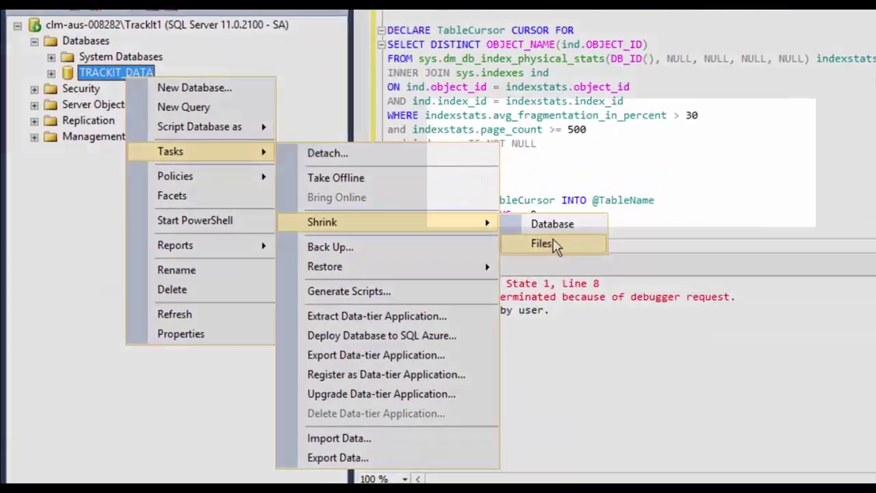
click(435, 244)
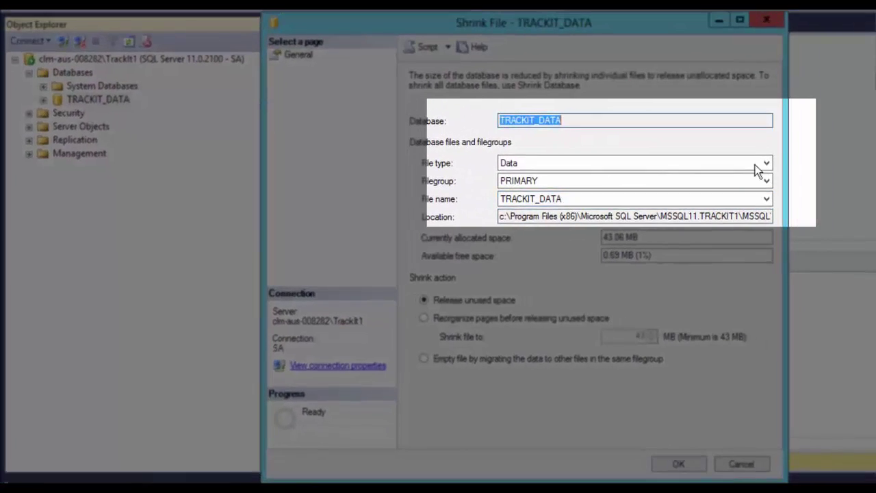
click(764, 164)
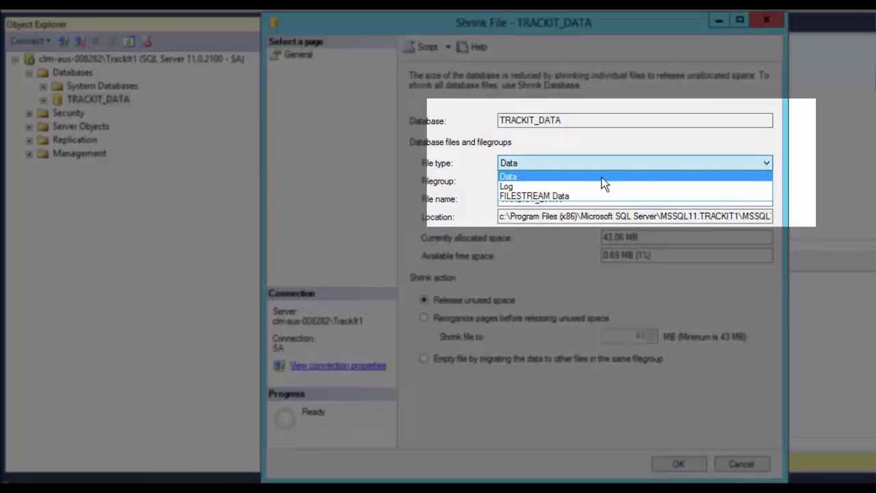
click(523, 188)
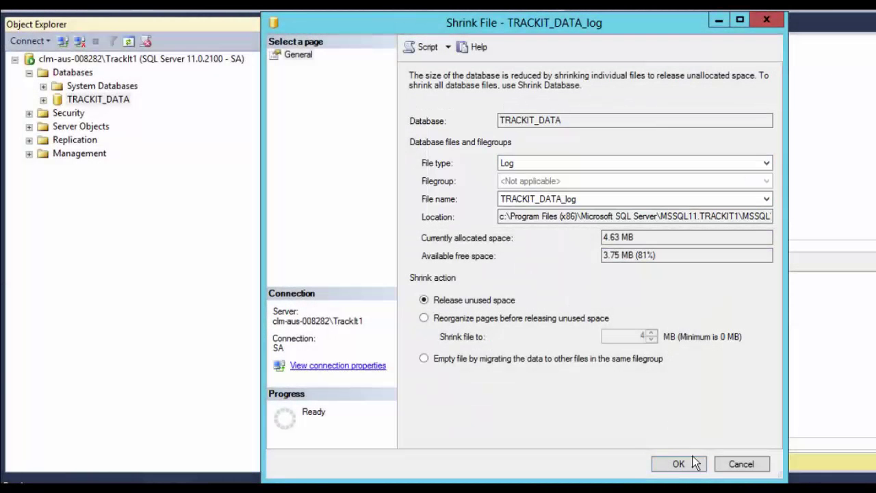
click(680, 463)
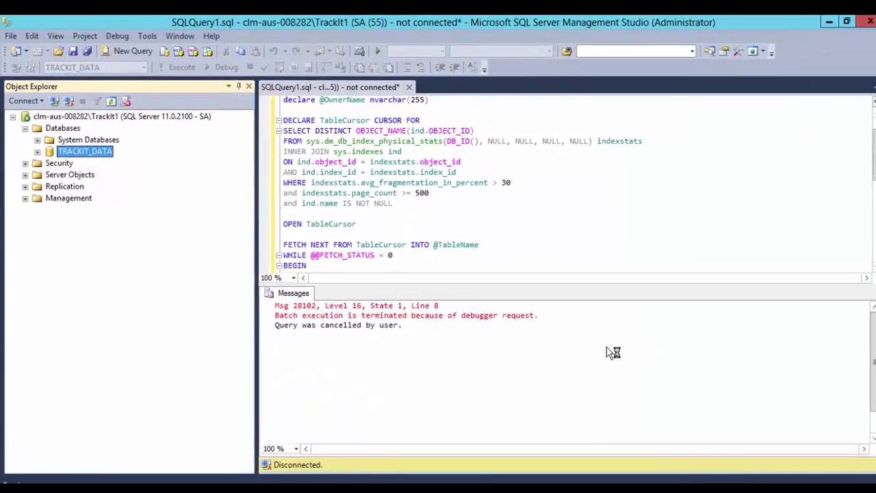